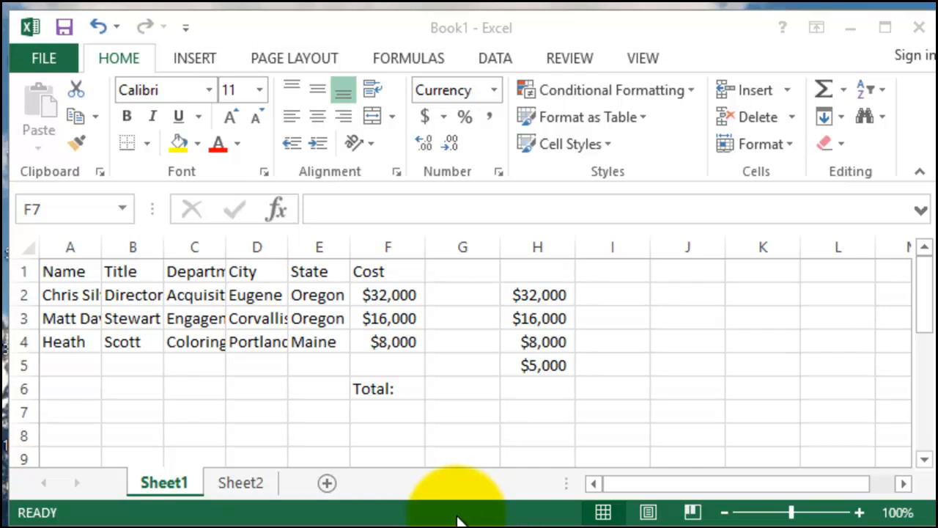
- Total the Cost column in cell F7 with AutoSum over F2:F6
left_click(384, 294)
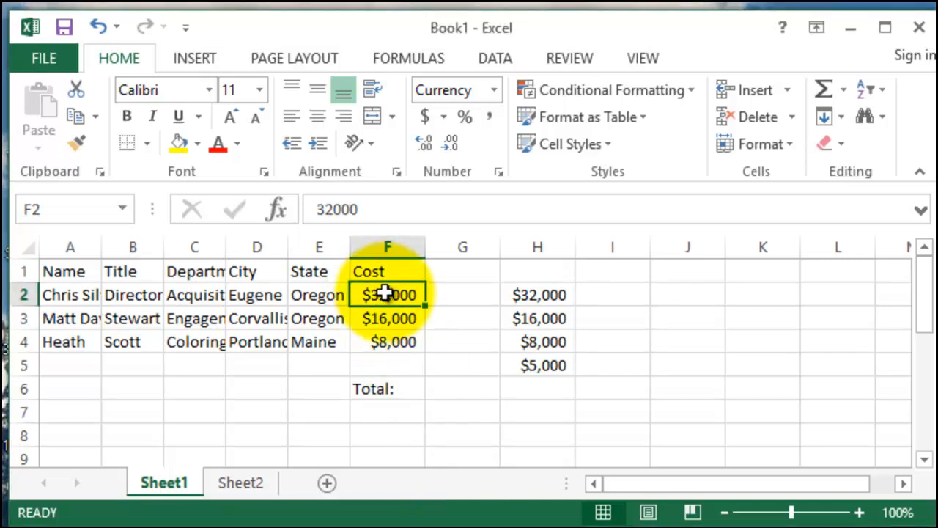
left_click_drag(387, 295, 380, 342)
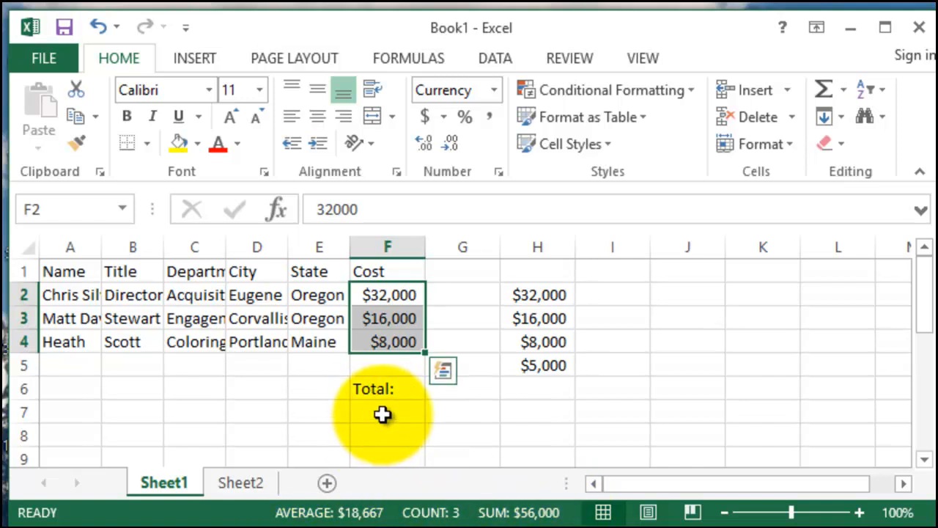
left_click(382, 413)
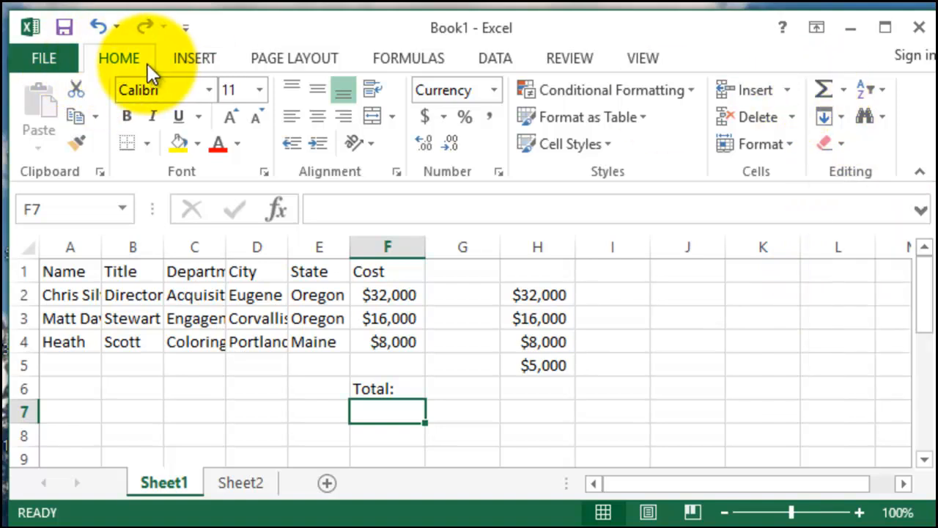
left_click(823, 89)
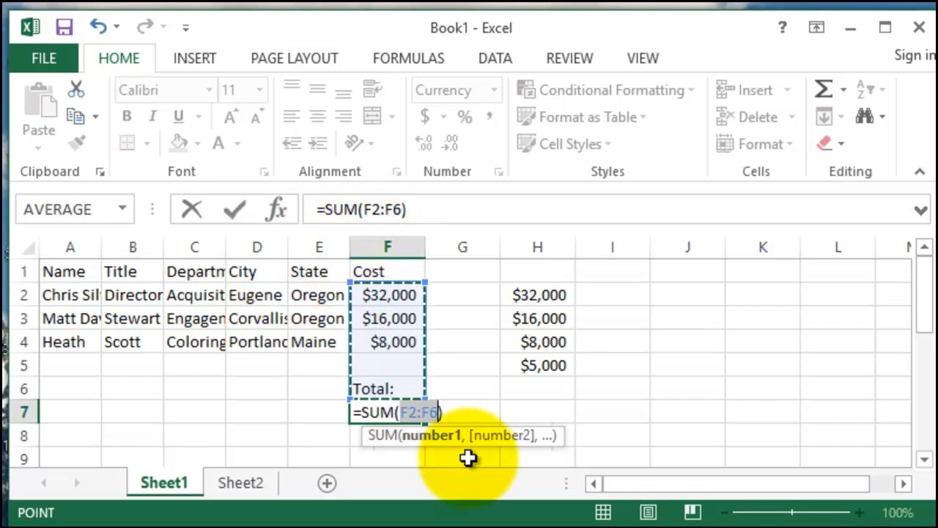
key("Return")
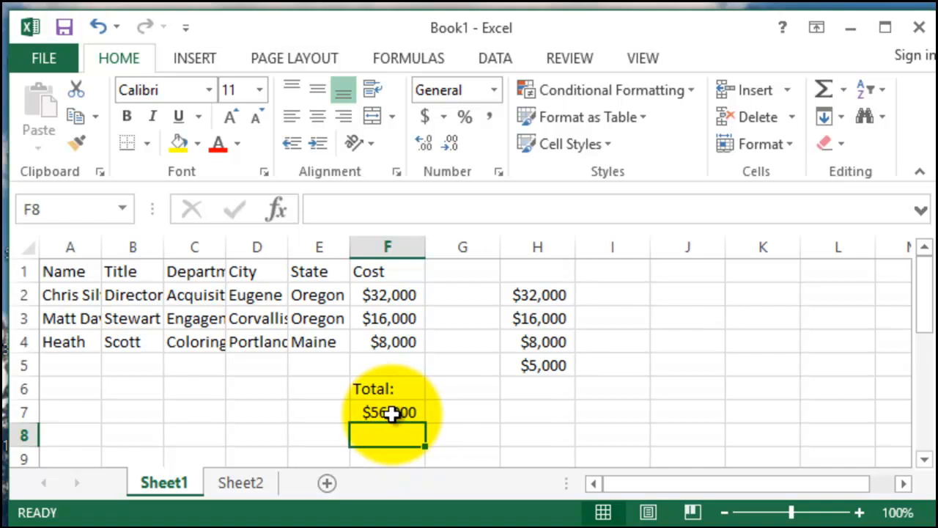
- Change the function in cell F7 from SUM to AVERAGE, keeping the range F2:F6
left_click(390, 413)
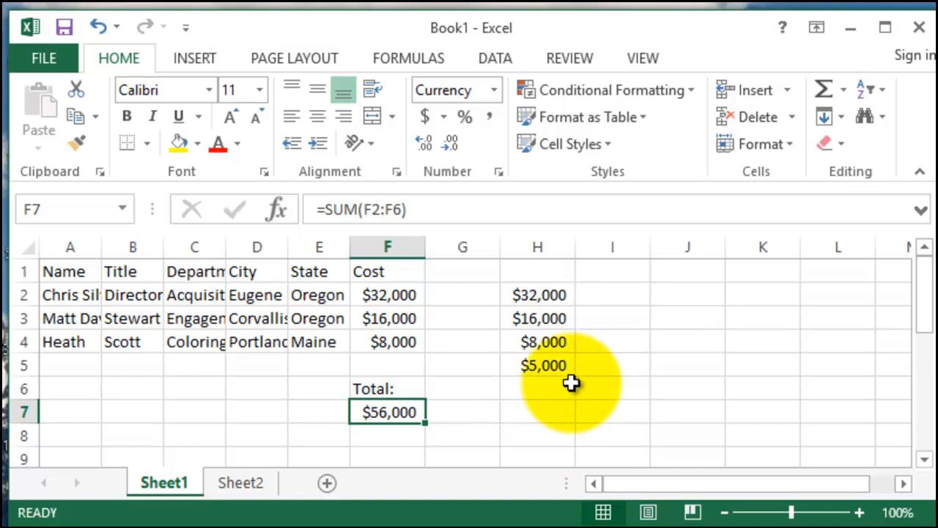
left_click(844, 90)
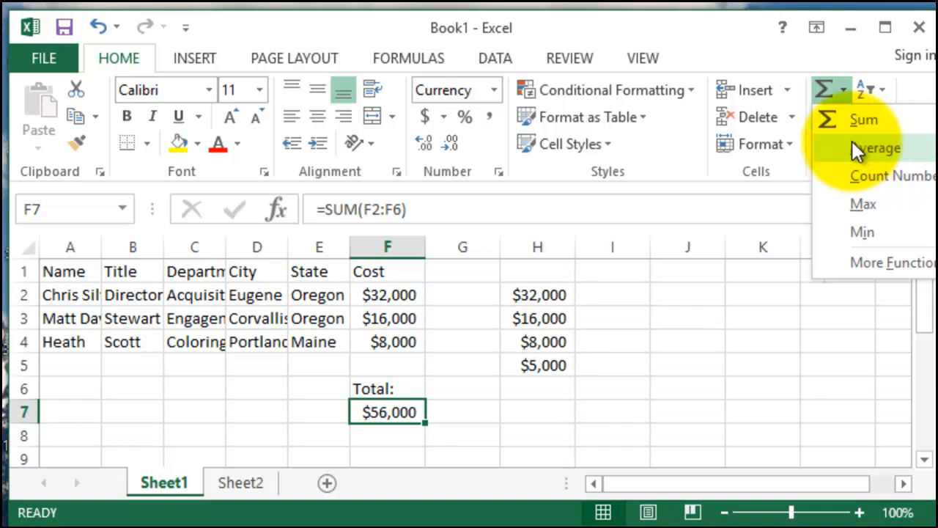
left_click(339, 206)
left_click(340, 206)
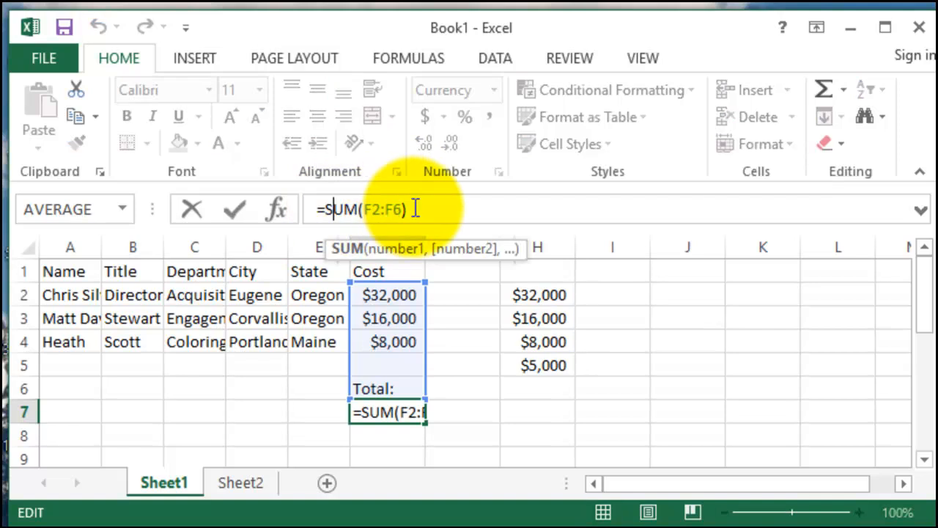
double_click(336, 209)
type("A")
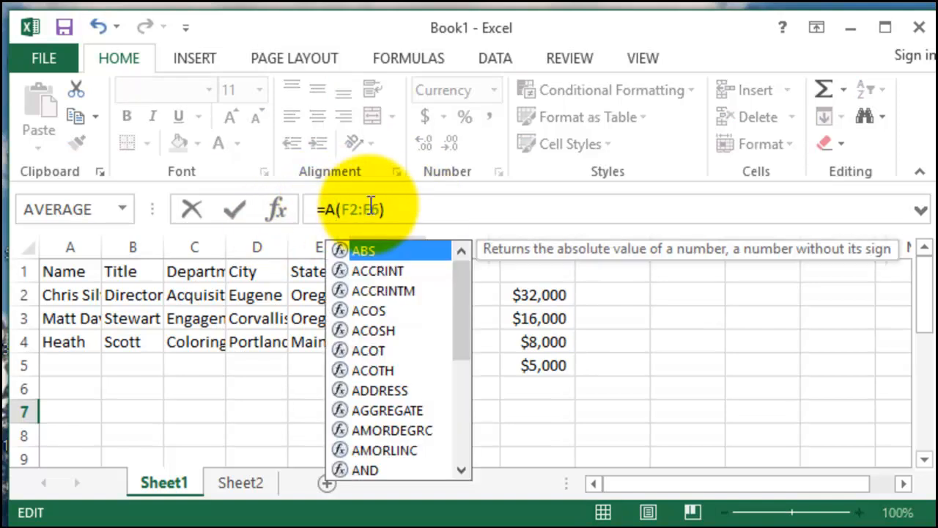
type("VERAGE")
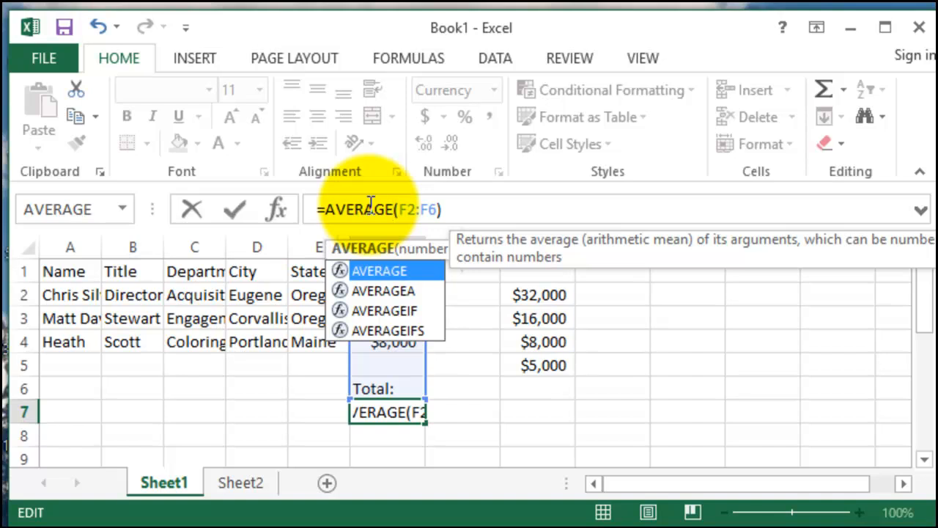
key("Return")
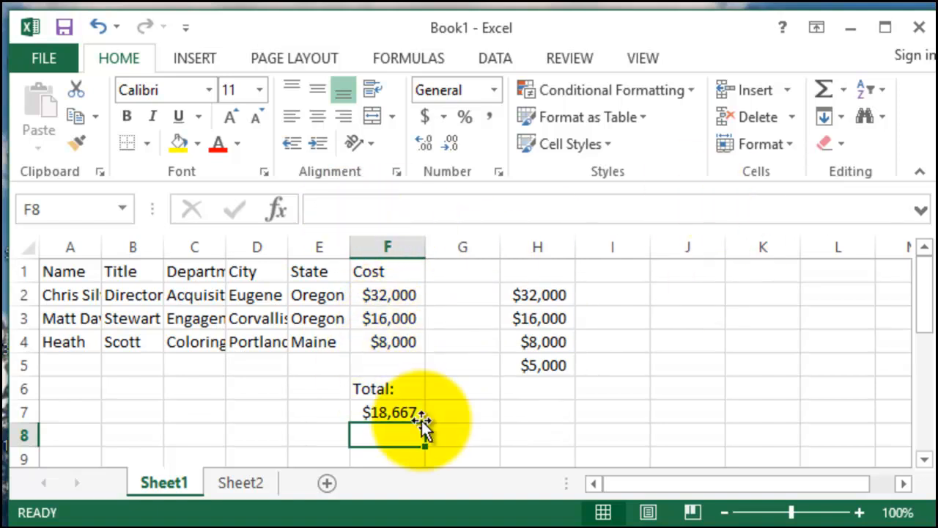
- Change the function in cell F7 back to SUM, so the formula reads =SUM(F2:F6)
left_click(397, 411)
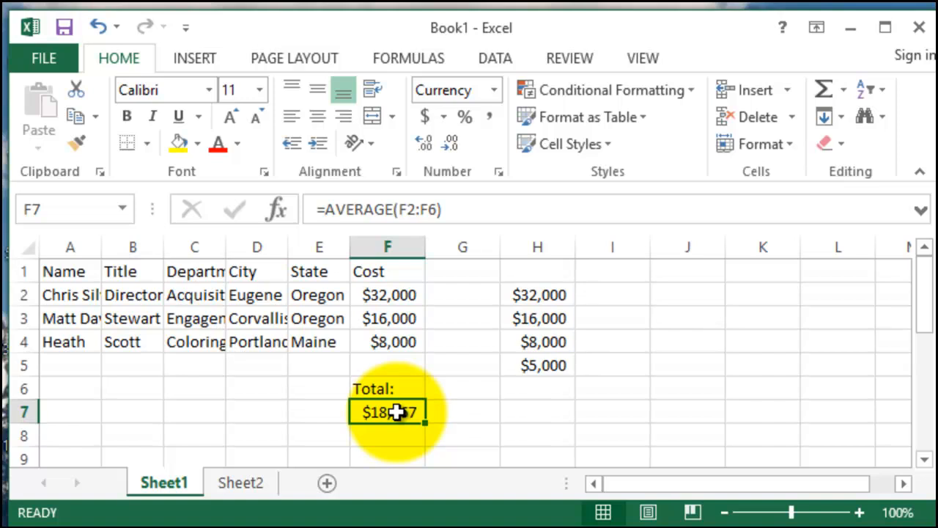
double_click(356, 210)
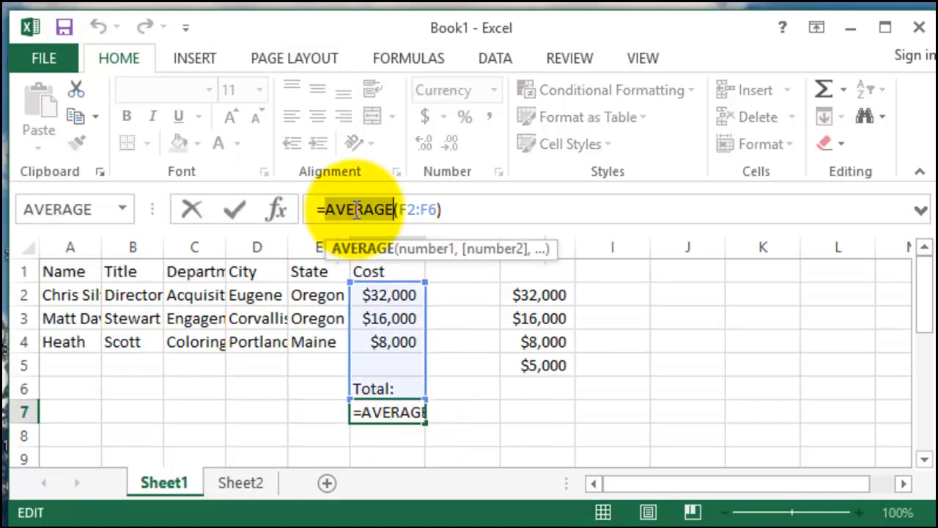
type("SUM")
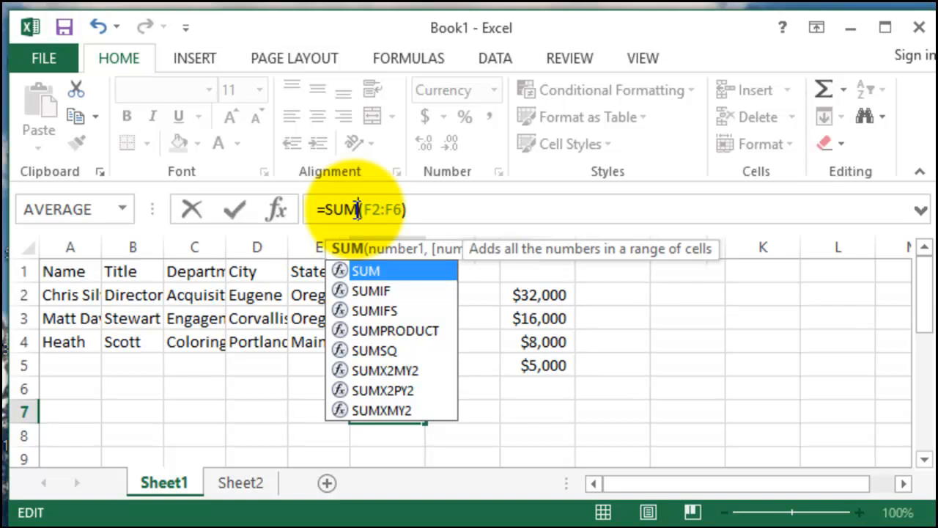
key("Return")
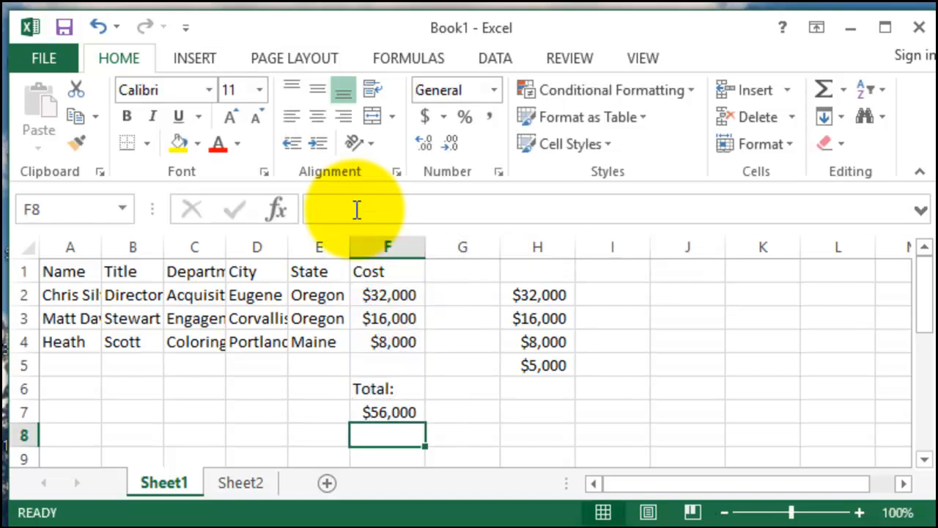
- Extend the formula in cell F7 to also add the column H amounts: =SUM(F2:F6)+SUM(H2:H5)
left_click(388, 411)
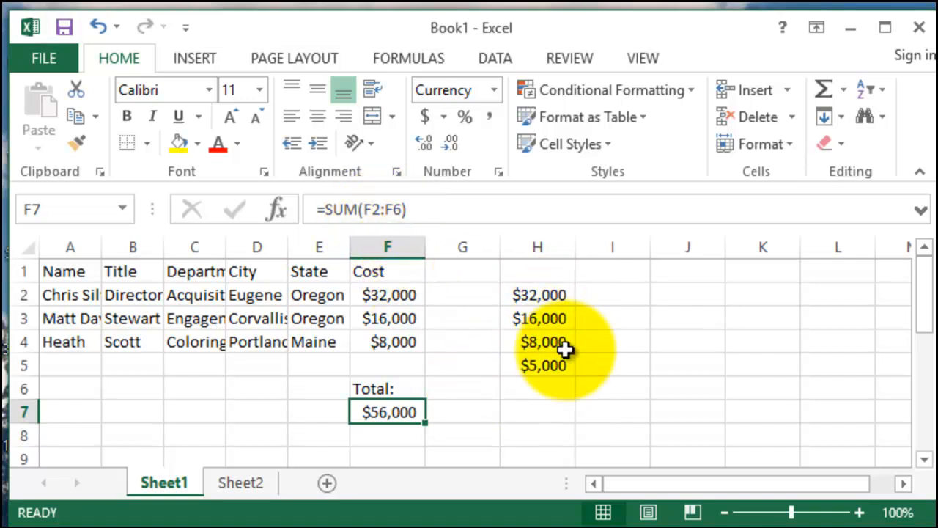
left_click(457, 210)
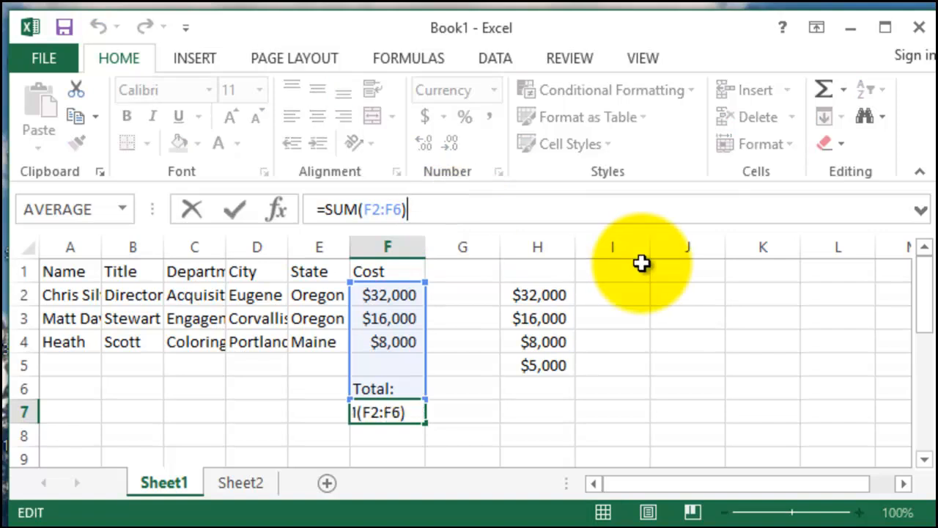
type("+")
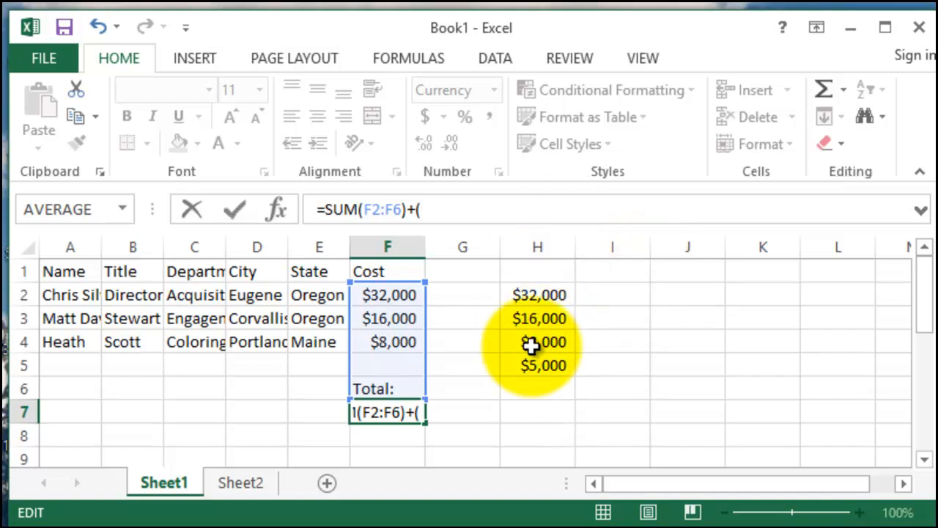
type("(H2:H")
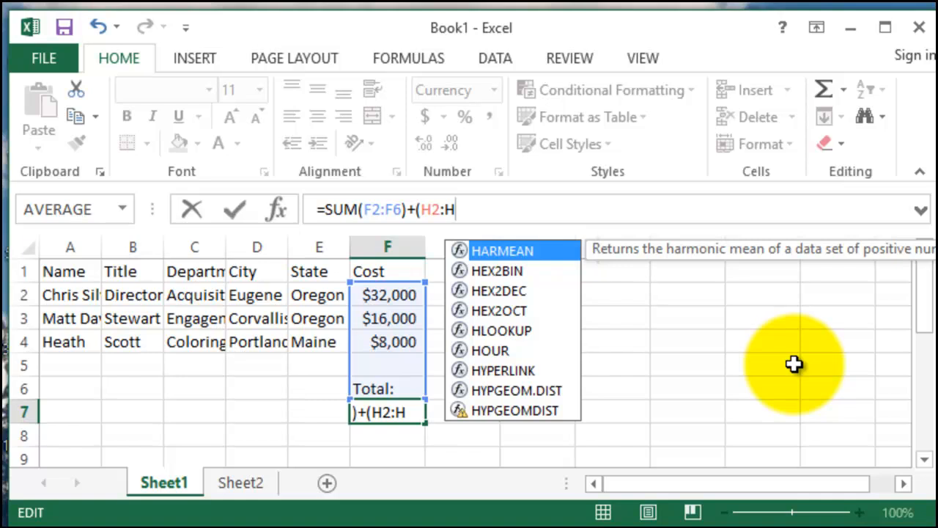
type("5")
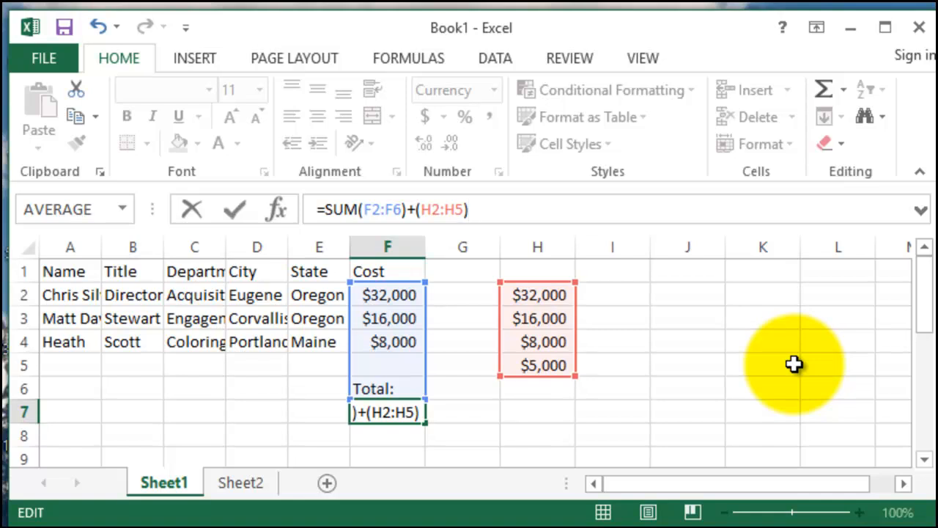
key("Left")
key("Left")
key("Left")
key("Left")
key("Left")
key("Left")
key("Left")
type("SUM")
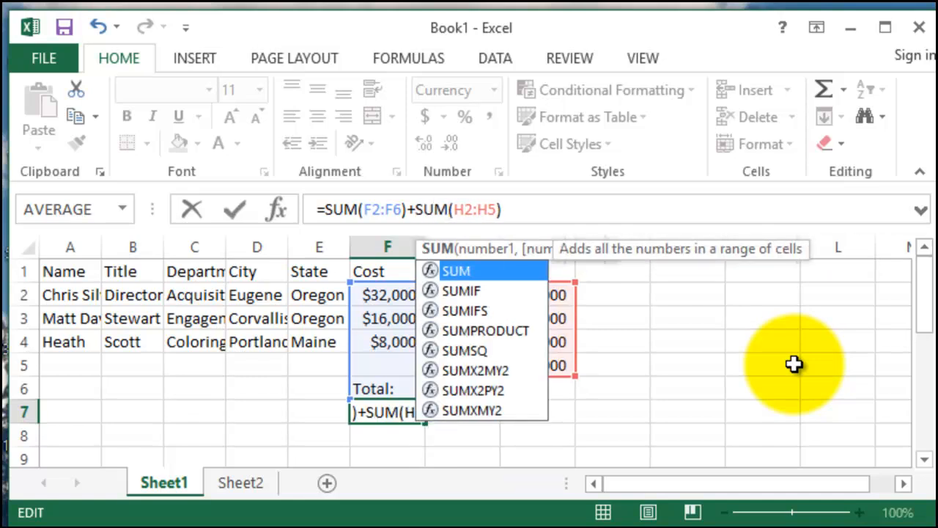
key("Return")
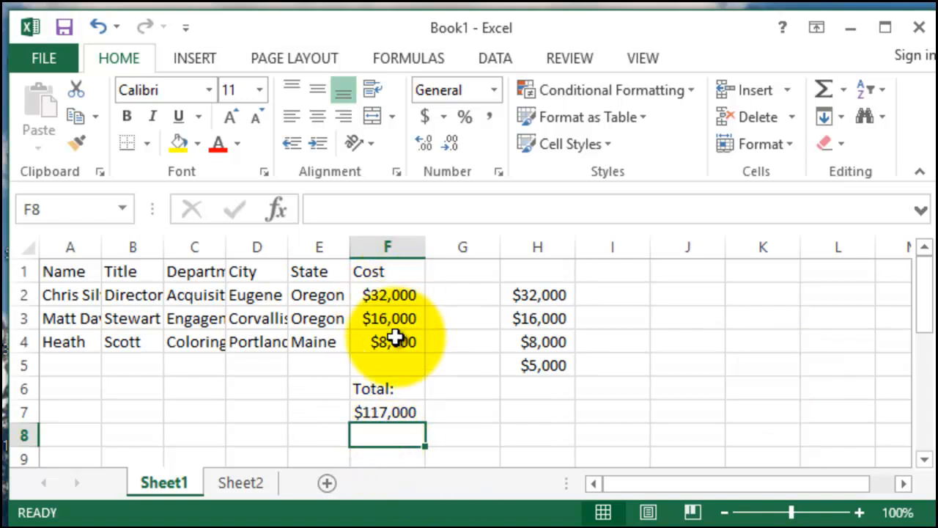
- Replace the second SUM in the F7 formula with AVERAGE, giving =SUM(F2:F6)+AVERAGE(H2:H5)
left_click(384, 409)
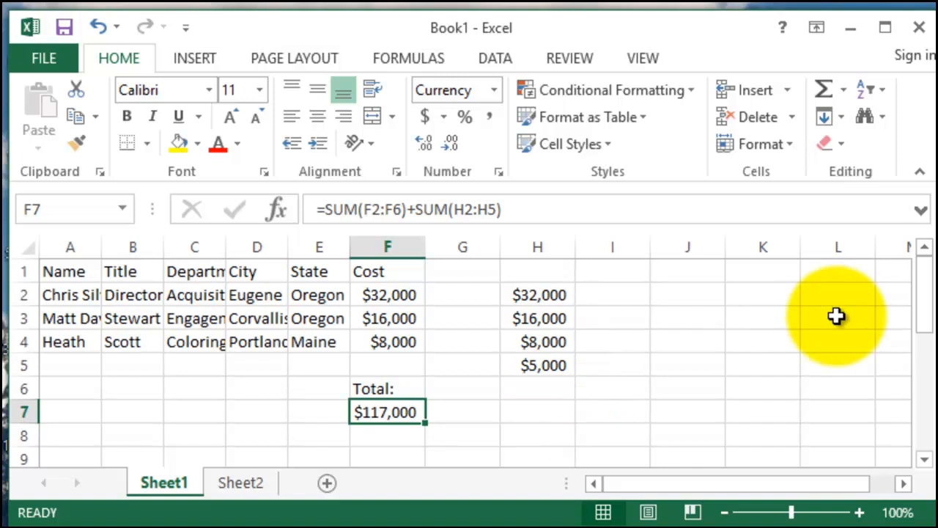
left_click(844, 92)
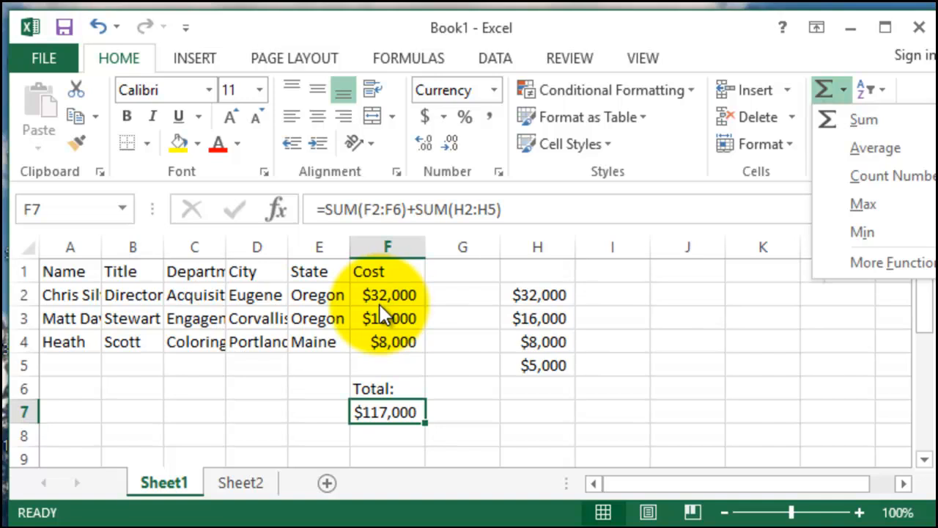
left_click(433, 207)
double_click(434, 209)
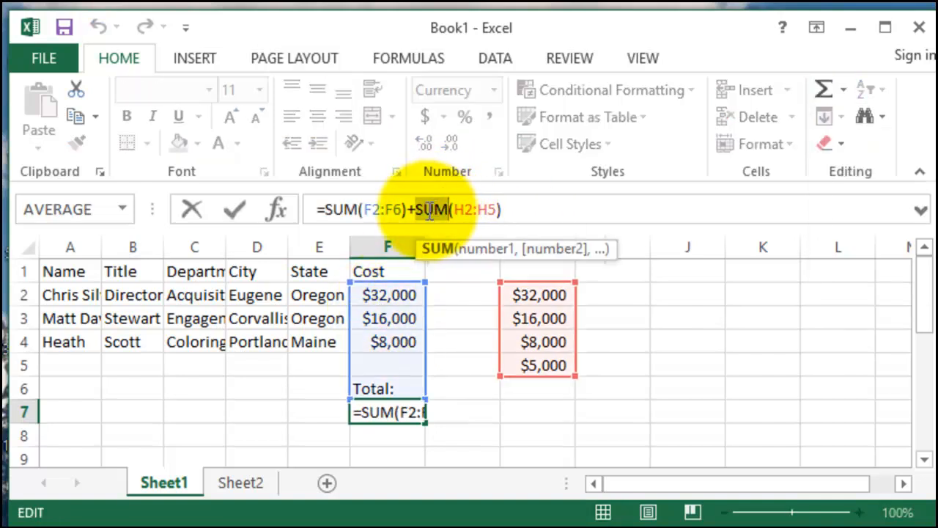
type("AVE")
type("RAGE")
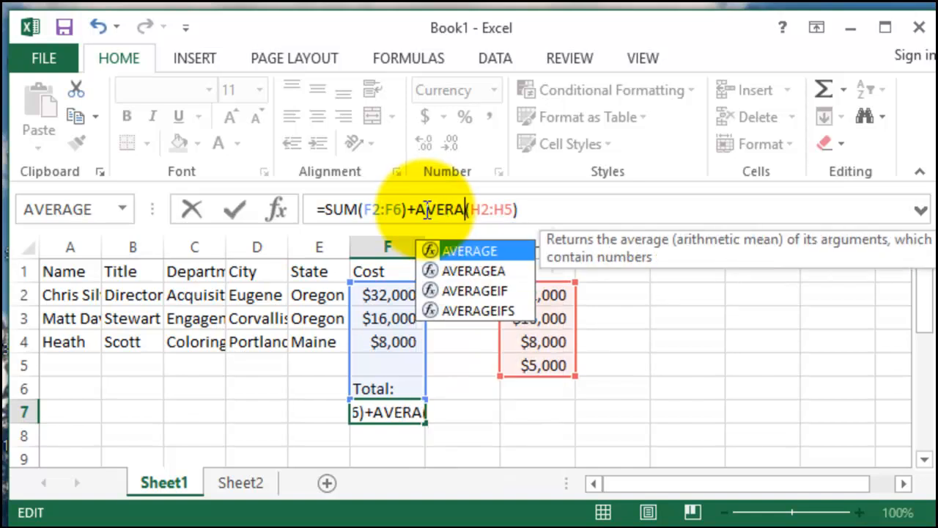